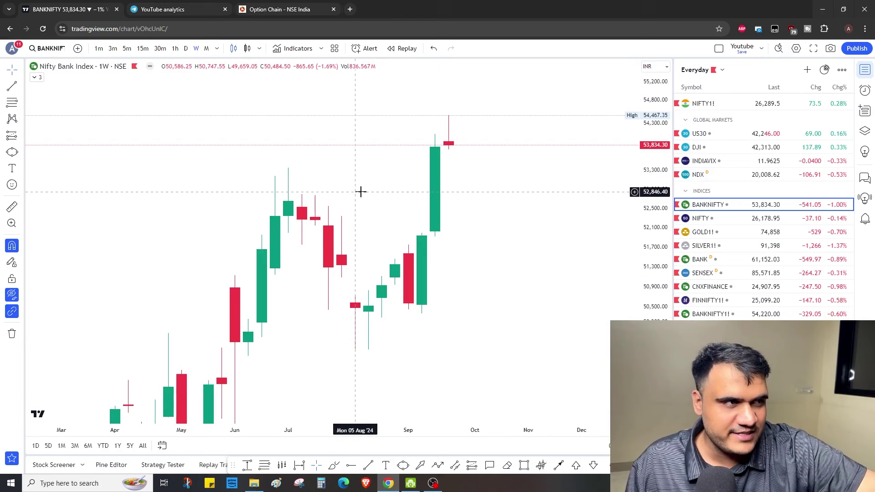
Sketch freehand loops and strokes near the top candles, undoing the stray ones.
{"action": "left_click", "coordinate": [334, 466]}
{"action": "left_click", "coordinate": [403, 466]}
{"action": "key", "text": "ctrl+z"}
{"action": "scroll", "coordinate": [422, 255], "scroll_direction": "up", "scroll_amount": 3}
{"action": "left_click", "coordinate": [334, 466]}
{"action": "mouse_move", "coordinate": [419, 117]}
{"action": "left_mouse_down"}
{"action": "mouse_move", "coordinate": [418, 161]}
{"action": "mouse_move", "coordinate": [432, 148]}
{"action": "mouse_move", "coordinate": [438, 157]}
{"action": "mouse_move", "coordinate": [451, 103]}
{"action": "mouse_move", "coordinate": [478, 158]}
{"action": "mouse_move", "coordinate": [438, 159]}
{"action": "left_mouse_up"}
{"action": "left_click_drag", "start_coordinate": [321, 189], "coordinate": [419, 189]}
{"action": "key", "text": "ctrl+z"}
{"action": "key", "text": "ctrl+z"}
Box the tall green candle and remove it, then circle the latest top red candle.
{"action": "left_click_drag", "start_coordinate": [315, 192], "coordinate": [318, 206]}
{"action": "mouse_move", "coordinate": [384, 225]}
{"action": "left_mouse_down"}
{"action": "mouse_move", "coordinate": [436, 231]}
{"action": "mouse_move", "coordinate": [419, 275]}
{"action": "left_mouse_up"}
{"action": "key", "text": "ctrl+z"}
{"action": "key", "text": "ctrl+z"}
{"action": "key", "text": "ctrl+z"}
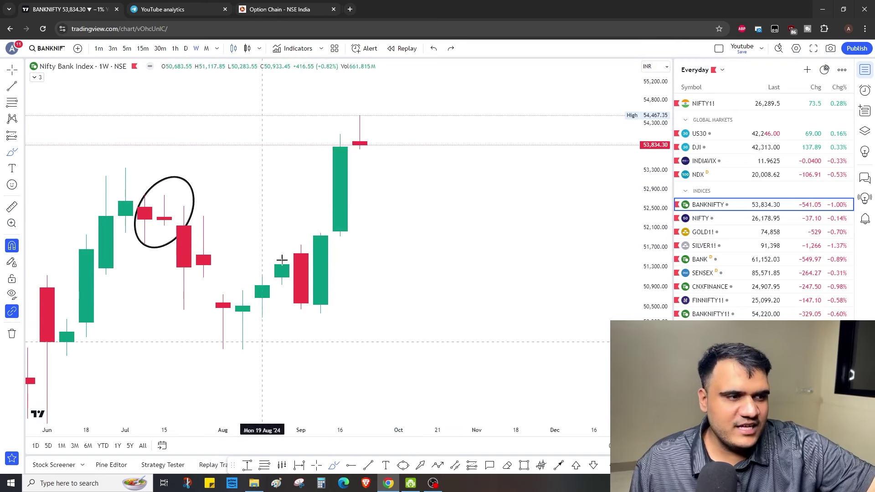
{"action": "left_click_drag", "start_coordinate": [359, 115], "coordinate": [377, 129]}
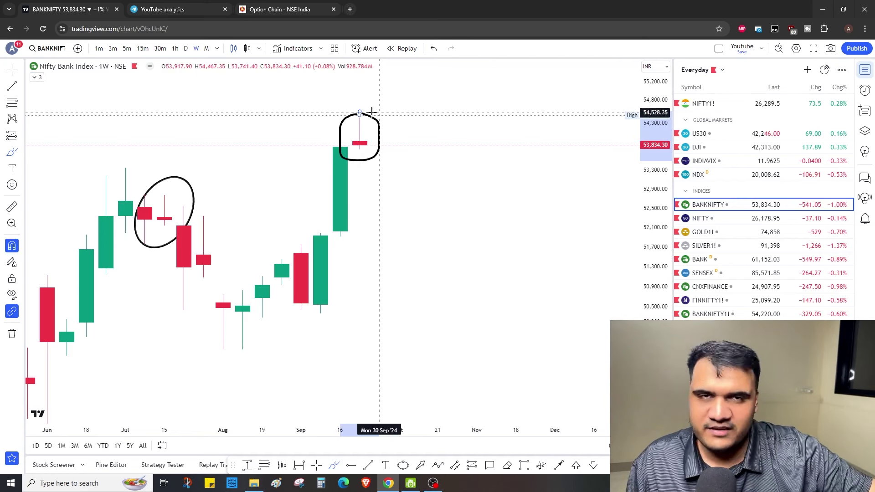
Undo the last drawing and pan the weekly chart back to the 2023 candles.
{"action": "key", "text": "ctrl+z"}
{"action": "scroll", "coordinate": [372, 136], "scroll_direction": "down", "scroll_amount": 2}
{"action": "left_click_drag", "start_coordinate": [608, 226], "coordinate": [593, 232]}
{"action": "left_click_drag", "start_coordinate": [561, 228], "coordinate": [513, 232]}
{"action": "left_click_drag", "start_coordinate": [615, 225], "coordinate": [315, 226]}
Draw ellipses around the 2023 bullish and September candles, delete them, and re-frame the chart.
{"action": "left_click", "coordinate": [472, 314]}
{"action": "left_click", "coordinate": [503, 113]}
{"action": "left_click", "coordinate": [527, 152]}
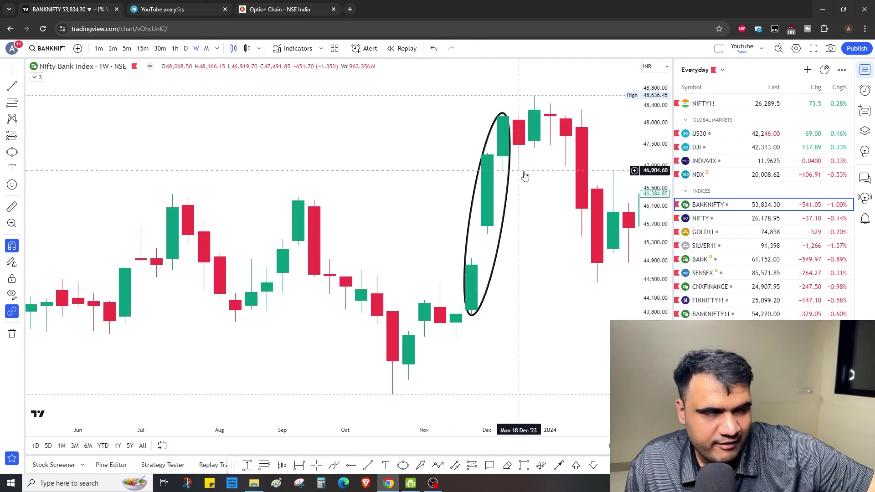
{"action": "key", "text": "Delete"}
{"action": "left_click", "coordinate": [283, 293]}
{"action": "left_click", "coordinate": [298, 194]}
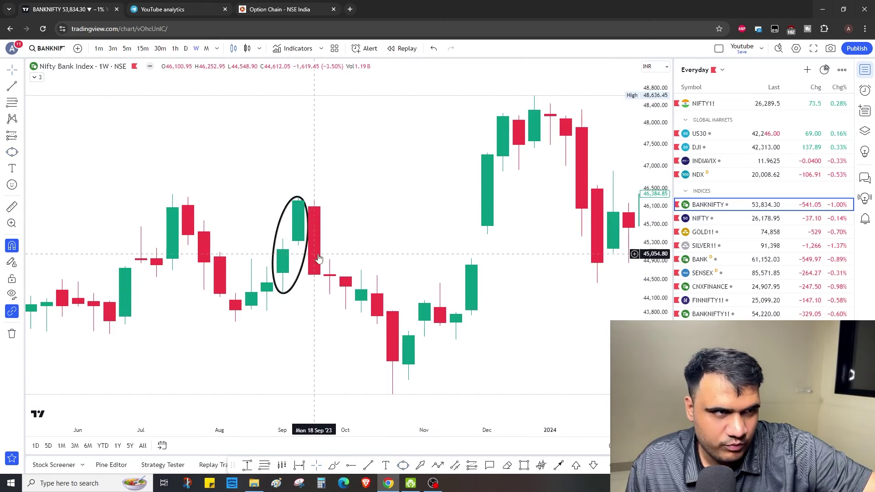
{"action": "key", "text": "Delete"}
{"action": "mouse_move", "coordinate": [547, 232]}
{"action": "left_mouse_down"}
{"action": "mouse_move", "coordinate": [274, 233]}
{"action": "mouse_move", "coordinate": [424, 233]}
{"action": "left_mouse_up"}
{"action": "left_click_drag", "start_coordinate": [648, 255], "coordinate": [648, 205]}
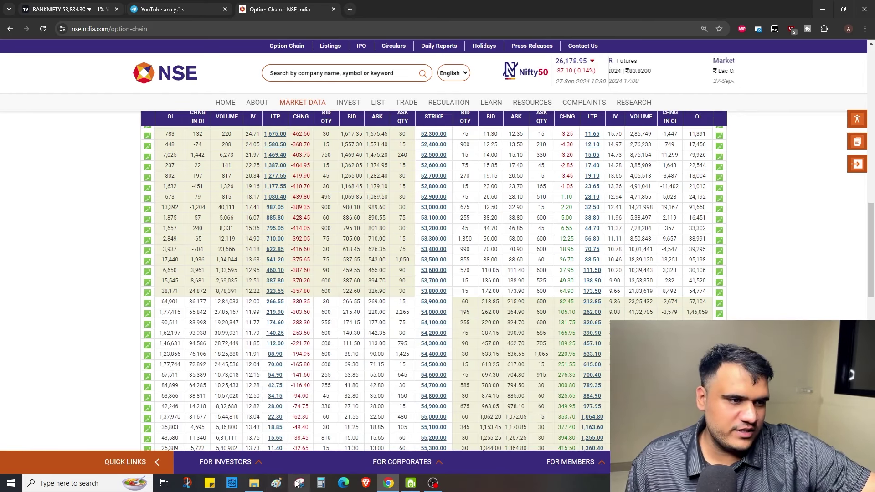
Snip the option chain region and circle the CHNG IN OI header in red.
{"action": "left_click", "coordinate": [299, 483]}
{"action": "left_click_drag", "start_coordinate": [25, 46], "coordinate": [789, 467]}
{"action": "scroll", "coordinate": [438, 273], "scroll_direction": "down", "scroll_amount": 1}
{"action": "left_click_drag", "start_coordinate": [705, 103], "coordinate": [706, 104]}
Underline the 24,872 figure and bracket the figure groups in red.
{"action": "left_click_drag", "start_coordinate": [186, 290], "coordinate": [205, 287]}
{"action": "mouse_move", "coordinate": [186, 254]}
{"action": "left_mouse_down"}
{"action": "mouse_move", "coordinate": [213, 421]}
{"action": "mouse_move", "coordinate": [181, 277]}
{"action": "left_mouse_up"}
{"action": "left_click_drag", "start_coordinate": [684, 293], "coordinate": [659, 321]}
{"action": "mouse_move", "coordinate": [662, 248]}
{"action": "left_mouse_down"}
{"action": "mouse_move", "coordinate": [687, 243]}
{"action": "mouse_move", "coordinate": [658, 250]}
{"action": "left_mouse_up"}
Show Bank Nifty on daily candles with horizontal rays at 51,750 and 53,357.
{"action": "key", "text": "alt+Tab"}
{"action": "key", "text": "d"}
{"action": "key", "text": "Return"}
{"action": "left_click", "coordinate": [351, 467]}
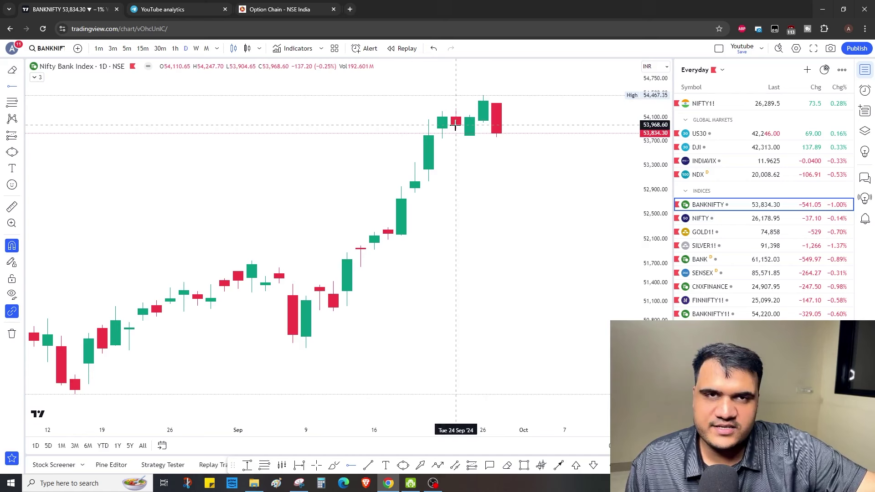
{"action": "left_click", "coordinate": [254, 260]}
{"action": "left_click_drag", "start_coordinate": [307, 225], "coordinate": [418, 226]}
{"action": "left_click", "coordinate": [146, 163]}
Sketch freehand strokes near the latest candles and along the rally, then erase them.
{"action": "left_click", "coordinate": [334, 466]}
{"action": "mouse_move", "coordinate": [599, 145]}
{"action": "left_mouse_down"}
{"action": "mouse_move", "coordinate": [548, 179]}
{"action": "mouse_move", "coordinate": [612, 145]}
{"action": "left_mouse_up"}
{"action": "left_click", "coordinate": [584, 145]}
{"action": "left_click", "coordinate": [334, 465]}
{"action": "mouse_move", "coordinate": [461, 335]}
{"action": "left_mouse_down"}
{"action": "mouse_move", "coordinate": [551, 99]}
{"action": "mouse_move", "coordinate": [566, 214]}
{"action": "left_mouse_up"}
{"action": "key", "text": "ctrl+z"}
{"action": "key", "text": "ctrl+z"}
Handwrite 'TUE' at the top of the chart.
{"action": "mouse_move", "coordinate": [239, 134]}
{"action": "left_mouse_down"}
{"action": "mouse_move", "coordinate": [262, 89]}
{"action": "mouse_move", "coordinate": [289, 85]}
{"action": "mouse_move", "coordinate": [302, 131]}
{"action": "left_mouse_up"}
{"action": "left_click_drag", "start_coordinate": [301, 82], "coordinate": [334, 83]}
{"action": "left_click_drag", "start_coordinate": [303, 109], "coordinate": [327, 109]}
{"action": "left_click_drag", "start_coordinate": [302, 129], "coordinate": [327, 126]}
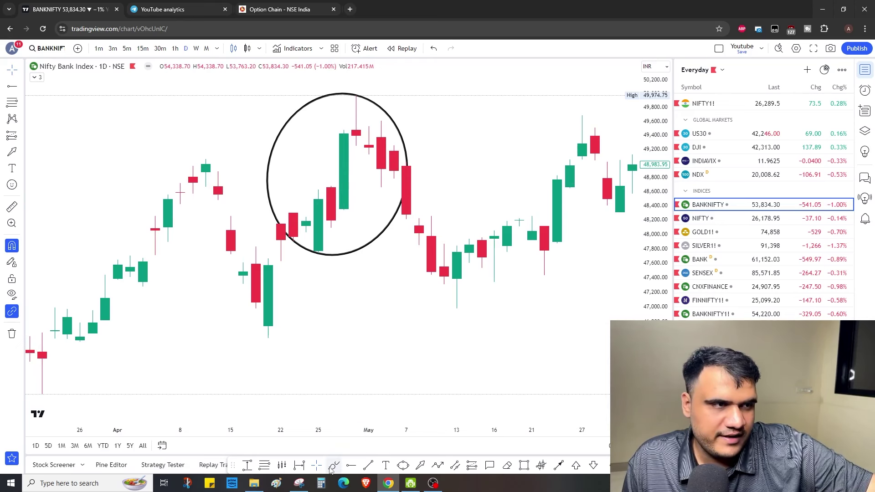
Remove a stray stroke inside the circle, then handwrite a boxed 30 → 12.
{"action": "left_click", "coordinate": [334, 467]}
{"action": "mouse_move", "coordinate": [348, 134]}
{"action": "left_mouse_down"}
{"action": "mouse_move", "coordinate": [369, 194]}
{"action": "mouse_move", "coordinate": [332, 128]}
{"action": "left_mouse_up"}
{"action": "key", "text": "ctrl+z"}
{"action": "scroll", "coordinate": [509, 277], "scroll_direction": "down", "scroll_amount": 5}
{"action": "scroll", "coordinate": [509, 278], "scroll_direction": "up", "scroll_amount": 5}
{"action": "left_click_drag", "start_coordinate": [267, 151], "coordinate": [281, 191]}
{"action": "mouse_move", "coordinate": [318, 156]}
{"action": "left_mouse_down"}
{"action": "mouse_move", "coordinate": [400, 166]}
{"action": "mouse_move", "coordinate": [392, 176]}
{"action": "left_mouse_up"}
{"action": "mouse_move", "coordinate": [425, 146]}
{"action": "left_mouse_down"}
{"action": "mouse_move", "coordinate": [427, 185]}
{"action": "mouse_move", "coordinate": [483, 190]}
{"action": "left_mouse_up"}
{"action": "mouse_move", "coordinate": [246, 140]}
{"action": "left_mouse_down"}
{"action": "mouse_move", "coordinate": [495, 143]}
{"action": "mouse_move", "coordinate": [253, 218]}
{"action": "mouse_move", "coordinate": [243, 143]}
{"action": "left_mouse_up"}
Write 42 with an arrow above the boxed figures.
{"action": "left_click_drag", "start_coordinate": [281, 79], "coordinate": [336, 127]}
{"action": "left_click_drag", "start_coordinate": [319, 88], "coordinate": [320, 130]}
{"action": "left_click_drag", "start_coordinate": [297, 102], "coordinate": [328, 127]}
{"action": "left_click_drag", "start_coordinate": [359, 102], "coordinate": [382, 100]}
{"action": "mouse_move", "coordinate": [375, 89]}
{"action": "left_mouse_down"}
{"action": "mouse_move", "coordinate": [405, 97]}
{"action": "mouse_move", "coordinate": [381, 115]}
{"action": "left_mouse_up"}
Write 40, 60 and =66 at the upper left, then undo the handwritten figures.
{"action": "mouse_move", "coordinate": [100, 89]}
{"action": "left_mouse_down"}
{"action": "mouse_move", "coordinate": [111, 137]}
{"action": "mouse_move", "coordinate": [128, 96]}
{"action": "left_mouse_up"}
{"action": "mouse_move", "coordinate": [96, 140]}
{"action": "left_mouse_down"}
{"action": "mouse_move", "coordinate": [165, 132]}
{"action": "mouse_move", "coordinate": [140, 181]}
{"action": "left_mouse_up"}
{"action": "left_click_drag", "start_coordinate": [165, 140], "coordinate": [167, 171]}
{"action": "mouse_move", "coordinate": [171, 107]}
{"action": "left_mouse_down"}
{"action": "mouse_move", "coordinate": [186, 103]}
{"action": "mouse_move", "coordinate": [190, 116]}
{"action": "left_mouse_up"}
{"action": "left_click_drag", "start_coordinate": [215, 82], "coordinate": [209, 109]}
{"action": "left_click_drag", "start_coordinate": [234, 84], "coordinate": [229, 109]}
{"action": "key", "text": "ctrl+z"}
{"action": "key", "text": "ctrl+z"}
{"action": "key", "text": "ctrl+z"}
{"action": "key", "text": "ctrl+z"}
{"action": "key", "text": "ctrl+z"}
{"action": "key", "text": "ctrl+z"}
{"action": "key", "text": "ctrl+z"}
{"action": "scroll", "coordinate": [483, 162], "scroll_direction": "up", "scroll_amount": 2}
Trace the rally from the September low and circle the top candles with an arrow.
{"action": "left_click", "coordinate": [333, 466]}
{"action": "left_click_drag", "start_coordinate": [404, 342], "coordinate": [578, 106]}
{"action": "left_click_drag", "start_coordinate": [522, 137], "coordinate": [569, 135]}
{"action": "left_click_drag", "start_coordinate": [530, 96], "coordinate": [551, 104]}
{"action": "mouse_move", "coordinate": [570, 125]}
{"action": "left_mouse_down"}
{"action": "mouse_move", "coordinate": [589, 134]}
{"action": "mouse_move", "coordinate": [574, 200]}
{"action": "left_mouse_up"}
{"action": "key", "text": "ctrl+z"}
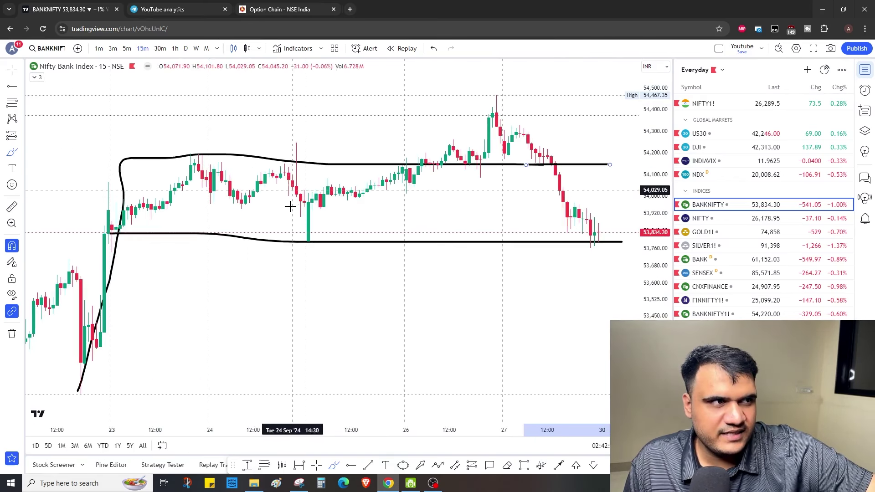
Mark the candles near the top with a circle, arrow and diagonal, then clear everything.
{"action": "left_click_drag", "start_coordinate": [496, 103], "coordinate": [499, 107]}
{"action": "left_click_drag", "start_coordinate": [386, 126], "coordinate": [462, 123]}
{"action": "left_click_drag", "start_coordinate": [418, 99], "coordinate": [418, 141]}
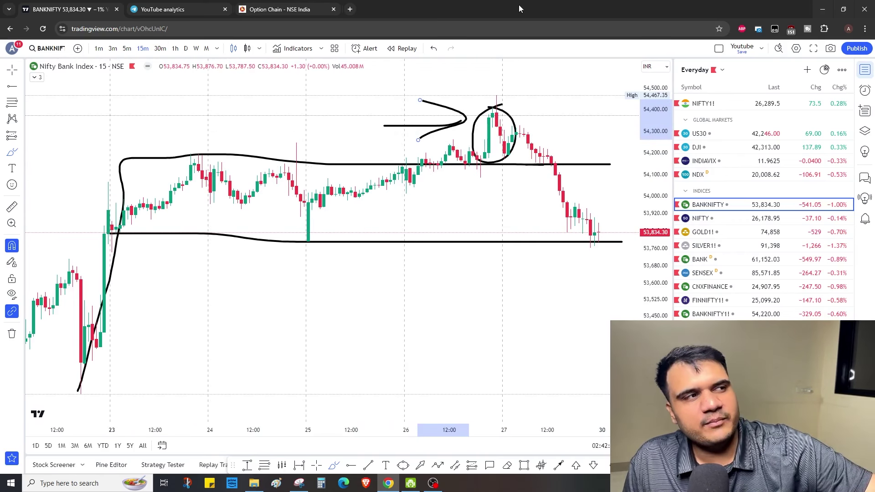
{"action": "left_click_drag", "start_coordinate": [306, 241], "coordinate": [510, 159]}
{"action": "key", "text": "ctrl+z"}
{"action": "key", "text": "ctrl+z"}
{"action": "key", "text": "ctrl+z"}
{"action": "left_click", "coordinate": [12, 334]}
Place a support ray at the candle low and write 53800 below it.
{"action": "left_click", "coordinate": [350, 465]}
{"action": "left_click", "coordinate": [308, 240]}
{"action": "left_click", "coordinate": [334, 466]}
{"action": "mouse_move", "coordinate": [348, 270]}
{"action": "left_mouse_down"}
{"action": "mouse_move", "coordinate": [328, 312]}
{"action": "mouse_move", "coordinate": [373, 317]}
{"action": "left_mouse_up"}
{"action": "left_click_drag", "start_coordinate": [427, 267], "coordinate": [427, 308]}
{"action": "left_click_drag", "start_coordinate": [462, 274], "coordinate": [461, 301]}
{"action": "left_click_drag", "start_coordinate": [489, 273], "coordinate": [499, 294]}
{"action": "scroll", "coordinate": [352, 197], "scroll_direction": "down", "scroll_amount": 1}
Add an arrow and U shape after 53800, sketch arcs around the top candles, then undo.
{"action": "mouse_move", "coordinate": [603, 217]}
{"action": "left_mouse_down"}
{"action": "mouse_move", "coordinate": [609, 253]}
{"action": "mouse_move", "coordinate": [619, 219]}
{"action": "left_mouse_up"}
{"action": "left_click_drag", "start_coordinate": [544, 245], "coordinate": [576, 242]}
{"action": "left_click_drag", "start_coordinate": [562, 233], "coordinate": [564, 255]}
{"action": "scroll", "coordinate": [543, 190], "scroll_direction": "up", "scroll_amount": 2}
{"action": "left_click_drag", "start_coordinate": [639, 168], "coordinate": [404, 153]}
{"action": "mouse_move", "coordinate": [640, 67]}
{"action": "left_mouse_down"}
{"action": "mouse_move", "coordinate": [388, 136]}
{"action": "mouse_move", "coordinate": [424, 161]}
{"action": "left_mouse_up"}
{"action": "left_click_drag", "start_coordinate": [219, 133], "coordinate": [315, 145]}
{"action": "scroll", "coordinate": [404, 313], "scroll_direction": "down", "scroll_amount": 5}
{"action": "scroll", "coordinate": [487, 181], "scroll_direction": "up", "scroll_amount": 2}
{"action": "left_click_drag", "start_coordinate": [571, 143], "coordinate": [518, 225]}
{"action": "key", "text": "ctrl+z"}
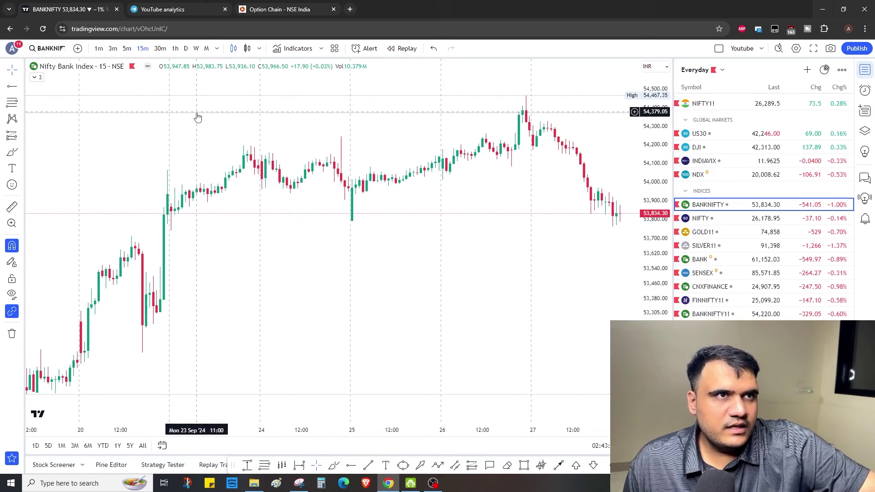
Switch Bank Nifty to 1D, circle the latest candles with an arrow, and add a horizontal ray.
{"action": "left_click", "coordinate": [334, 465]}
{"action": "scroll", "coordinate": [326, 299], "scroll_direction": "up", "scroll_amount": 2}
{"action": "scroll", "coordinate": [274, 301], "scroll_direction": "down", "scroll_amount": 3}
{"action": "left_click", "coordinate": [185, 48]}
{"action": "scroll", "coordinate": [411, 232], "scroll_direction": "up", "scroll_amount": 3}
{"action": "left_click_drag", "start_coordinate": [655, 287], "coordinate": [656, 164]}
{"action": "left_click_drag", "start_coordinate": [544, 161], "coordinate": [556, 169]}
{"action": "left_click_drag", "start_coordinate": [382, 110], "coordinate": [472, 156]}
{"action": "left_click_drag", "start_coordinate": [503, 127], "coordinate": [503, 154]}
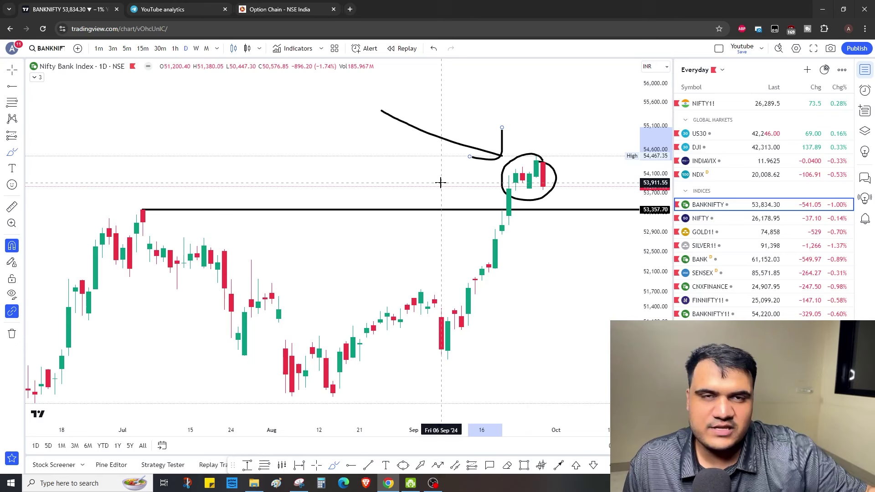
{"action": "left_click", "coordinate": [508, 225]}
Remove a loop drawn at the top candles, then handwrite 0.5-1 at the upper left.
{"action": "left_click", "coordinate": [336, 466]}
{"action": "mouse_move", "coordinate": [468, 92]}
{"action": "left_mouse_down"}
{"action": "mouse_move", "coordinate": [488, 170]}
{"action": "mouse_move", "coordinate": [468, 96]}
{"action": "left_mouse_up"}
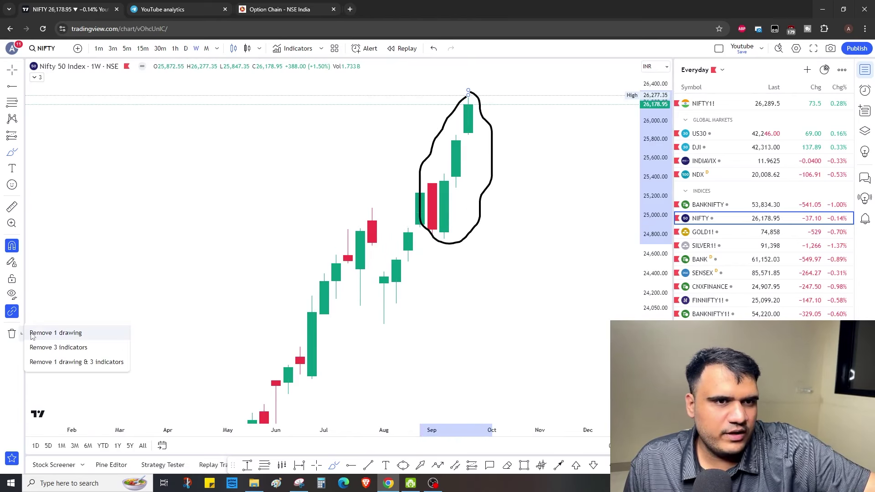
{"action": "left_click", "coordinate": [48, 329]}
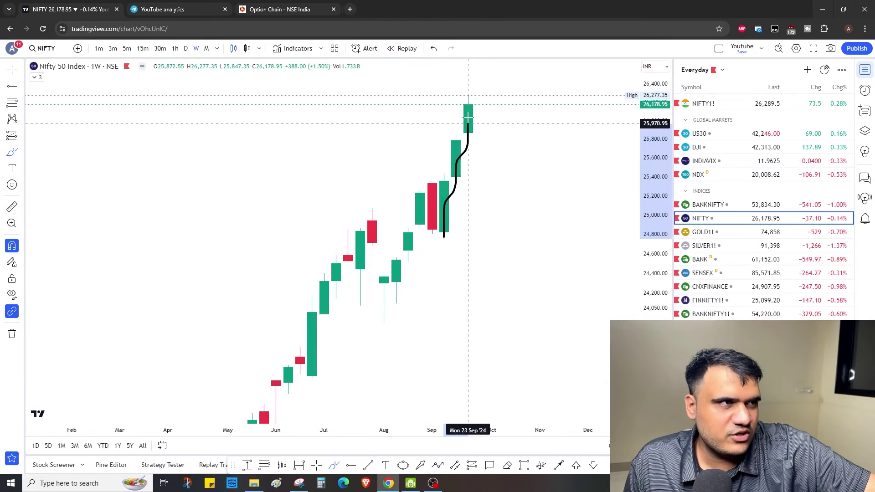
{"action": "mouse_move", "coordinate": [118, 146]}
{"action": "left_mouse_down"}
{"action": "mouse_move", "coordinate": [106, 161]}
{"action": "mouse_move", "coordinate": [144, 162]}
{"action": "left_mouse_up"}
{"action": "mouse_move", "coordinate": [171, 137]}
{"action": "left_mouse_down"}
{"action": "mouse_move", "coordinate": [158, 154]}
{"action": "mouse_move", "coordinate": [161, 179]}
{"action": "left_mouse_up"}
{"action": "mouse_move", "coordinate": [215, 126]}
{"action": "left_mouse_down"}
{"action": "mouse_move", "coordinate": [215, 161]}
{"action": "mouse_move", "coordinate": [204, 149]}
{"action": "left_mouse_up"}
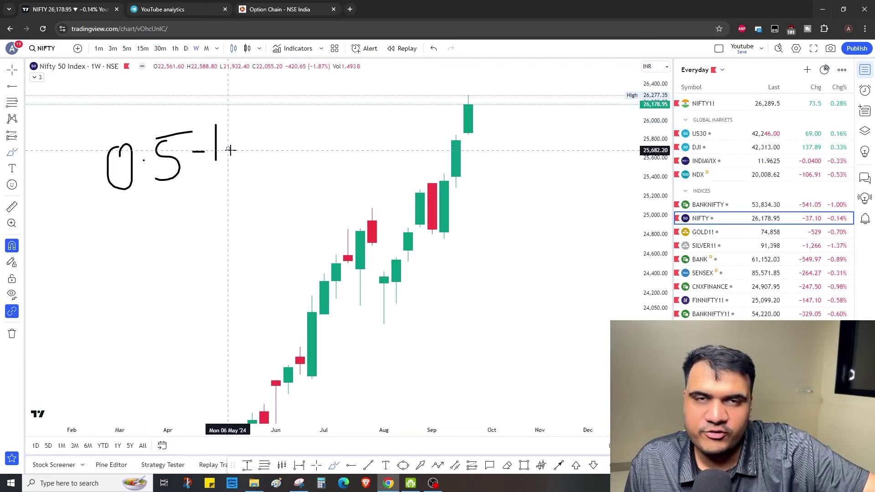
{"action": "left_click", "coordinate": [185, 48]}
Place a support ray at 25,849 and handwrite a price level at the top left.
{"action": "left_click", "coordinate": [153, 260]}
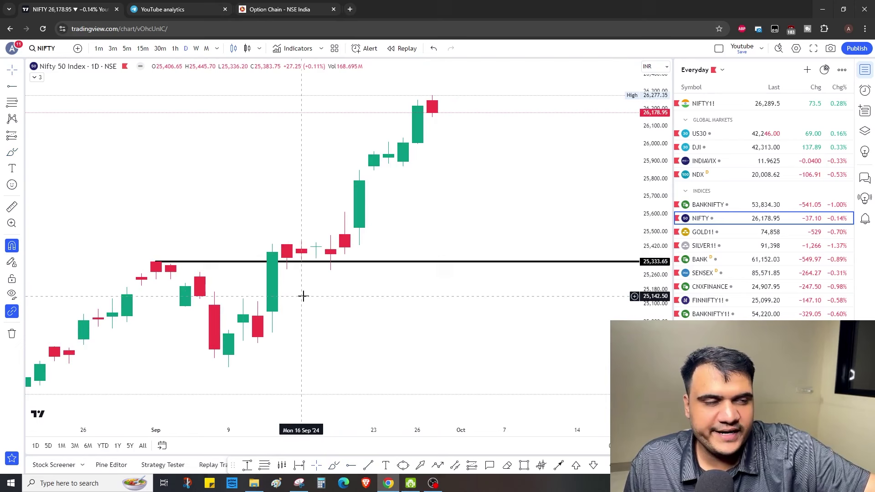
{"action": "left_click", "coordinate": [359, 170]}
{"action": "scroll", "coordinate": [403, 249], "scroll_direction": "up", "scroll_amount": 1}
{"action": "mouse_move", "coordinate": [92, 106]}
{"action": "left_mouse_down"}
{"action": "mouse_move", "coordinate": [103, 144]}
{"action": "mouse_move", "coordinate": [153, 143]}
{"action": "left_mouse_up"}
{"action": "mouse_move", "coordinate": [140, 99]}
{"action": "left_mouse_down"}
{"action": "mouse_move", "coordinate": [127, 120]}
{"action": "mouse_move", "coordinate": [131, 144]}
{"action": "left_mouse_up"}
{"action": "mouse_move", "coordinate": [198, 96]}
{"action": "left_mouse_down"}
{"action": "mouse_move", "coordinate": [196, 135]}
{"action": "mouse_move", "coordinate": [206, 103]}
{"action": "mouse_move", "coordinate": [237, 131]}
{"action": "mouse_move", "coordinate": [280, 127]}
{"action": "left_mouse_up"}
Sketch price retesting and breaking through the support line, then clear all drawings.
{"action": "mouse_move", "coordinate": [345, 173]}
{"action": "left_mouse_down"}
{"action": "mouse_move", "coordinate": [317, 186]}
{"action": "mouse_move", "coordinate": [363, 192]}
{"action": "mouse_move", "coordinate": [335, 174]}
{"action": "left_mouse_up"}
{"action": "left_click_drag", "start_coordinate": [412, 102], "coordinate": [430, 177]}
{"action": "left_click_drag", "start_coordinate": [430, 173], "coordinate": [445, 209]}
{"action": "mouse_move", "coordinate": [380, 200]}
{"action": "left_mouse_down"}
{"action": "mouse_move", "coordinate": [411, 201]}
{"action": "mouse_move", "coordinate": [396, 229]}
{"action": "left_mouse_up"}
{"action": "key", "text": "ctrl+alt+d"}
On 15-minute candles, circle support touches and sketch the fall with a breakdown arrow.
{"action": "left_click", "coordinate": [142, 47]}
{"action": "left_click_drag", "start_coordinate": [124, 318], "coordinate": [120, 346]}
{"action": "mouse_move", "coordinate": [165, 320]}
{"action": "left_mouse_down"}
{"action": "mouse_move", "coordinate": [150, 340]}
{"action": "mouse_move", "coordinate": [164, 321]}
{"action": "left_mouse_up"}
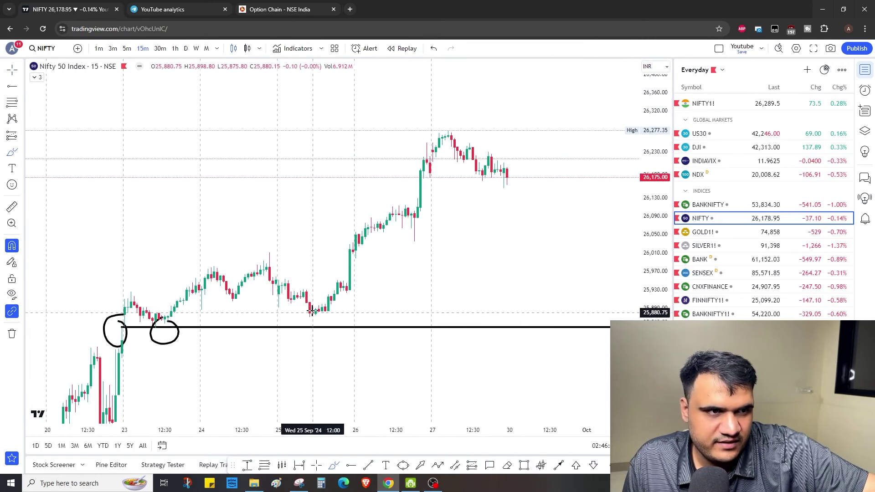
{"action": "left_click_drag", "start_coordinate": [307, 308], "coordinate": [311, 315]}
{"action": "mouse_move", "coordinate": [498, 165]}
{"action": "left_mouse_down"}
{"action": "mouse_move", "coordinate": [537, 326]}
{"action": "mouse_move", "coordinate": [556, 262]}
{"action": "mouse_move", "coordinate": [568, 370]}
{"action": "left_mouse_up"}
{"action": "mouse_move", "coordinate": [438, 376]}
{"action": "left_mouse_down"}
{"action": "mouse_move", "coordinate": [484, 368]}
{"action": "mouse_move", "coordinate": [461, 404]}
{"action": "left_mouse_up"}
{"action": "scroll", "coordinate": [457, 235], "scroll_direction": "down", "scroll_amount": 3}
{"action": "scroll", "coordinate": [457, 235], "scroll_direction": "down", "scroll_amount": 3}
Circle further touches on the lower support line, then clear all drawings.
{"action": "left_click_drag", "start_coordinate": [62, 352], "coordinate": [116, 366]}
{"action": "left_click_drag", "start_coordinate": [161, 348], "coordinate": [174, 370]}
{"action": "left_click_drag", "start_coordinate": [208, 345], "coordinate": [222, 372]}
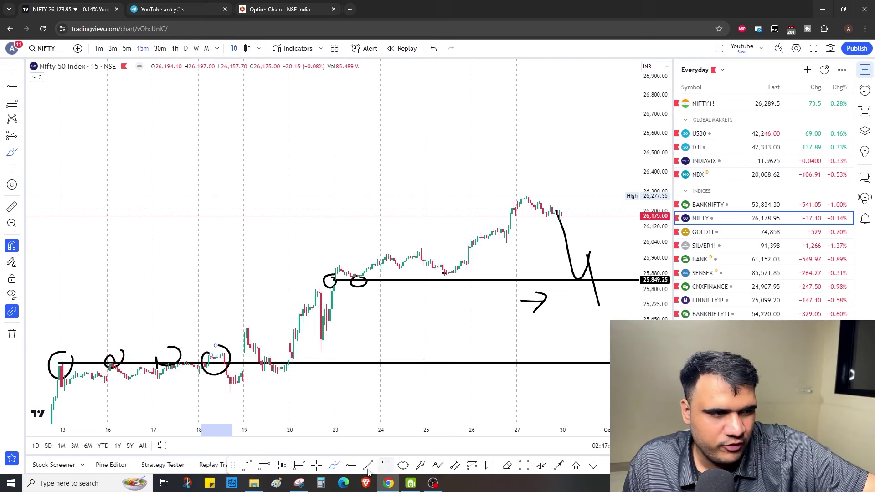
{"action": "key", "text": "alt+r"}
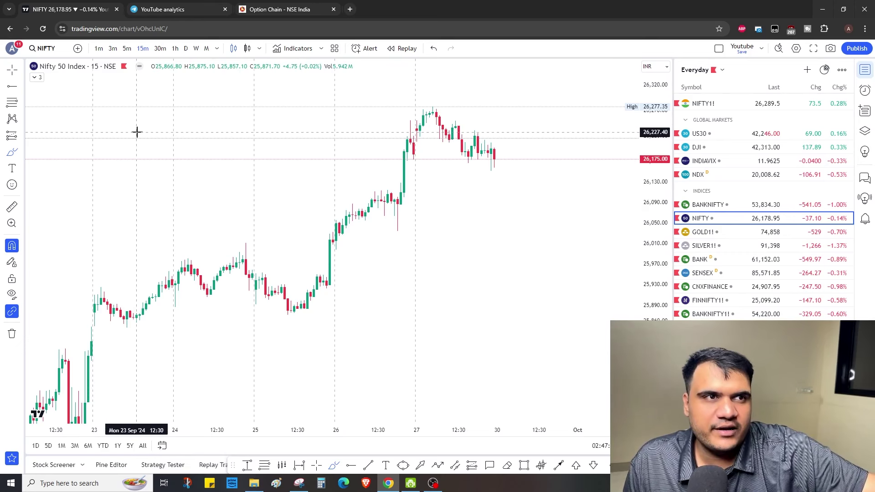
Draw a support line near 25,860 under the 23 Sep lows and handwrite a boxed '0.5' note.
{"action": "left_click", "coordinate": [350, 466]}
{"action": "left_click", "coordinate": [93, 328]}
{"action": "left_click_drag", "start_coordinate": [123, 99], "coordinate": [122, 102]}
{"action": "mouse_move", "coordinate": [183, 86]}
{"action": "left_mouse_down"}
{"action": "mouse_move", "coordinate": [154, 104]}
{"action": "mouse_move", "coordinate": [163, 118]}
{"action": "left_mouse_up"}
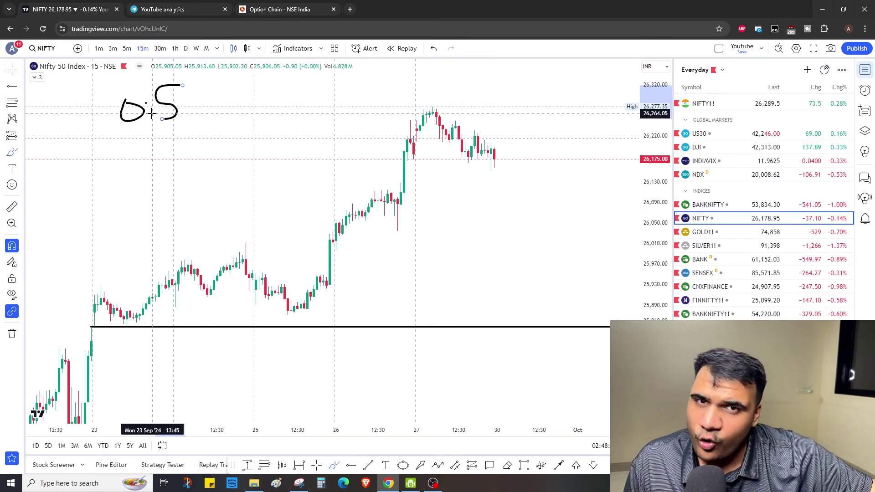
{"action": "mouse_move", "coordinate": [94, 89]}
{"action": "left_mouse_down"}
{"action": "mouse_move", "coordinate": [209, 125]}
{"action": "mouse_move", "coordinate": [94, 90]}
{"action": "left_mouse_up"}
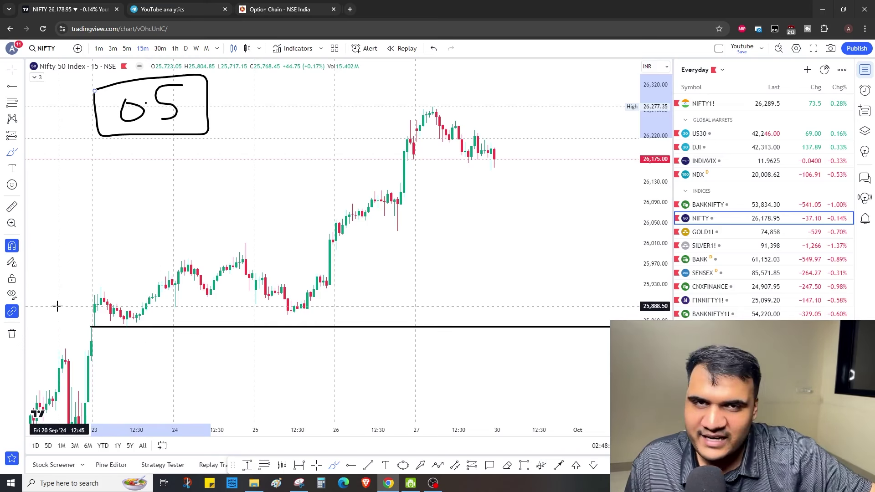
Remove the 0.5 note and support line, then sketch a rally path and a falling path.
{"action": "left_click", "coordinate": [11, 333]}
{"action": "left_click", "coordinate": [62, 336]}
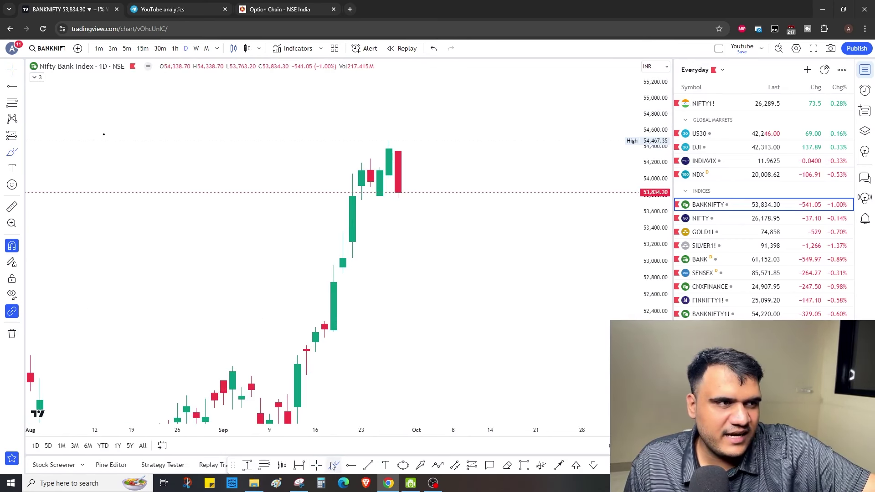
{"action": "left_click", "coordinate": [333, 465]}
{"action": "left_click_drag", "start_coordinate": [296, 416], "coordinate": [453, 162]}
{"action": "mouse_move", "coordinate": [355, 197]}
{"action": "left_mouse_down"}
{"action": "mouse_move", "coordinate": [424, 198]}
{"action": "mouse_move", "coordinate": [489, 308]}
{"action": "left_mouse_up"}
{"action": "mouse_move", "coordinate": [150, 93]}
{"action": "left_mouse_down"}
{"action": "mouse_move", "coordinate": [153, 111]}
{"action": "mouse_move", "coordinate": [223, 82]}
{"action": "mouse_move", "coordinate": [270, 145]}
{"action": "left_mouse_up"}
Handwrite 'OI' and 'Ch OI' notes on the chart, then clear them.
{"action": "left_click_drag", "start_coordinate": [236, 97], "coordinate": [298, 118]}
{"action": "mouse_move", "coordinate": [380, 85]}
{"action": "left_mouse_down"}
{"action": "mouse_move", "coordinate": [383, 130]}
{"action": "mouse_move", "coordinate": [417, 133]}
{"action": "left_mouse_up"}
{"action": "left_click_drag", "start_coordinate": [490, 85], "coordinate": [493, 123]}
{"action": "left_click_drag", "start_coordinate": [503, 82], "coordinate": [537, 123]}
{"action": "left_click_drag", "start_coordinate": [554, 92], "coordinate": [608, 84]}
{"action": "mouse_move", "coordinate": [564, 106]}
{"action": "left_mouse_down"}
{"action": "mouse_move", "coordinate": [602, 106]}
{"action": "mouse_move", "coordinate": [609, 88]}
{"action": "left_mouse_up"}
{"action": "left_click", "coordinate": [12, 333]}
Handwrite '30 - 12' at the chart's top-left.
{"action": "left_click_drag", "start_coordinate": [170, 86], "coordinate": [180, 127]}
{"action": "left_click_drag", "start_coordinate": [196, 98], "coordinate": [197, 99]}
{"action": "mouse_move", "coordinate": [261, 98]}
{"action": "left_mouse_down"}
{"action": "mouse_move", "coordinate": [284, 97]}
{"action": "mouse_move", "coordinate": [316, 121]}
{"action": "left_mouse_up"}
{"action": "left_click_drag", "start_coordinate": [327, 88], "coordinate": [352, 130]}
Handwrite '40 - 06' below the first figures, then clear the Bank Nifty drawings.
{"action": "mouse_move", "coordinate": [113, 183]}
{"action": "left_mouse_down"}
{"action": "mouse_move", "coordinate": [95, 230]}
{"action": "mouse_move", "coordinate": [133, 229]}
{"action": "left_mouse_up"}
{"action": "left_click_drag", "start_coordinate": [122, 223], "coordinate": [124, 259]}
{"action": "mouse_move", "coordinate": [167, 205]}
{"action": "left_mouse_down"}
{"action": "mouse_move", "coordinate": [186, 212]}
{"action": "mouse_move", "coordinate": [167, 206]}
{"action": "left_mouse_up"}
{"action": "mouse_move", "coordinate": [198, 223]}
{"action": "left_mouse_down"}
{"action": "mouse_move", "coordinate": [273, 211]}
{"action": "mouse_move", "coordinate": [311, 246]}
{"action": "left_mouse_up"}
{"action": "left_click_drag", "start_coordinate": [316, 202], "coordinate": [316, 243]}
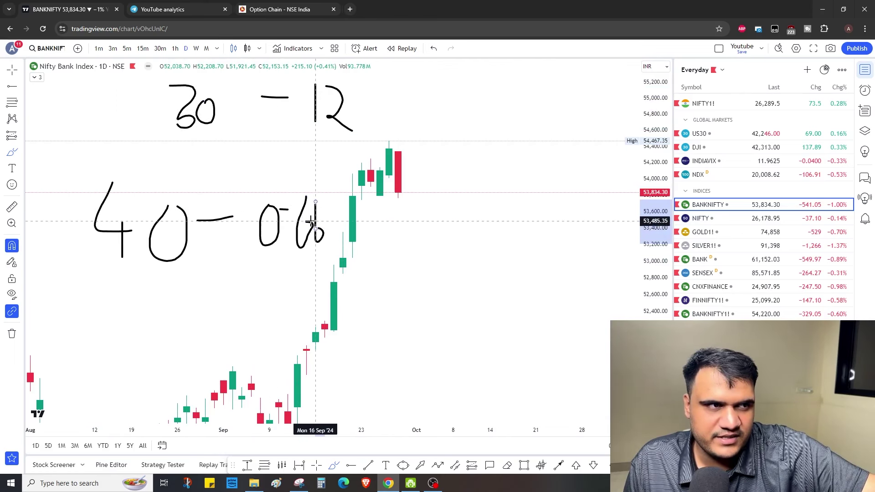
{"action": "left_click", "coordinate": [11, 333]}
Open the Nifty chart, circle the latest weekly candles, and switch to daily candles.
{"action": "left_click", "coordinate": [701, 218]}
{"action": "left_click_drag", "start_coordinate": [319, 96], "coordinate": [321, 101]}
{"action": "left_click", "coordinate": [186, 48]}
Remove the freehand circle and place a horizontal support level at 25,849.25.
{"action": "left_click", "coordinate": [12, 334]}
{"action": "left_click", "coordinate": [59, 333]}
{"action": "left_click", "coordinate": [389, 149]}
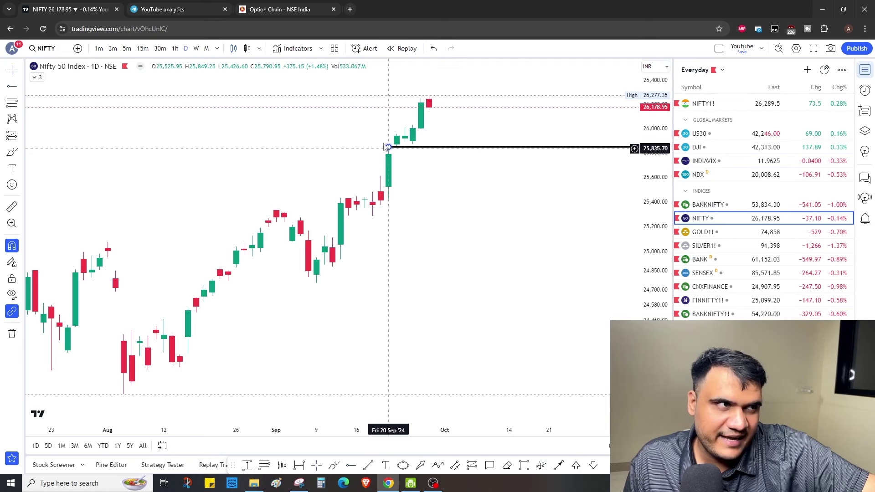
{"action": "scroll", "coordinate": [478, 219], "scroll_direction": "down", "scroll_amount": 3}
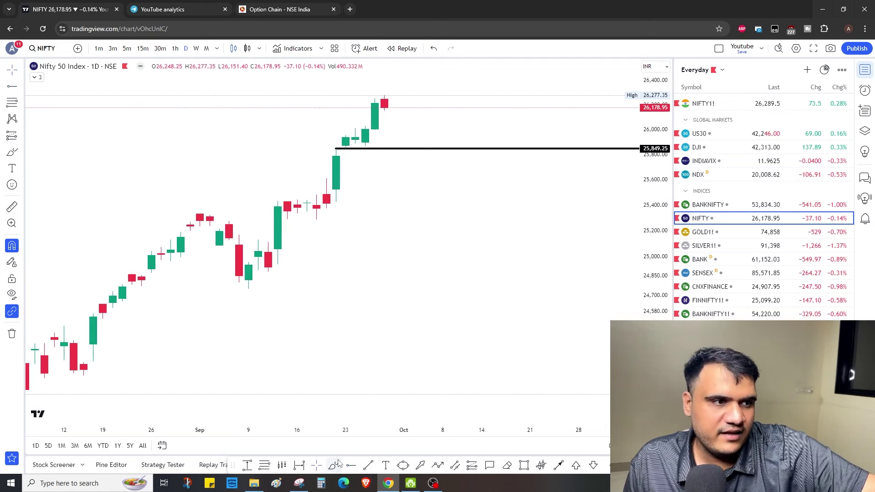